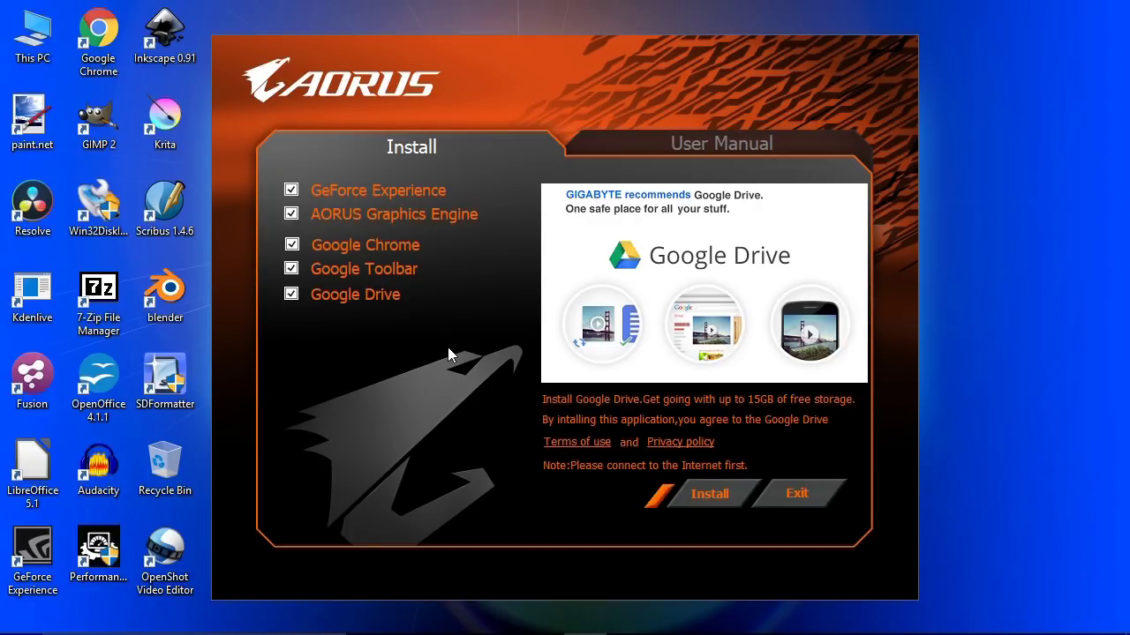
# - Deselect AORUS Graphics Engine, Google Chrome, Google Toolbar and Google Drive in the AORUS installer, and exit the installer without a compatibility reinstall
pyautogui.click(291, 296)
pyautogui.click(291, 269)
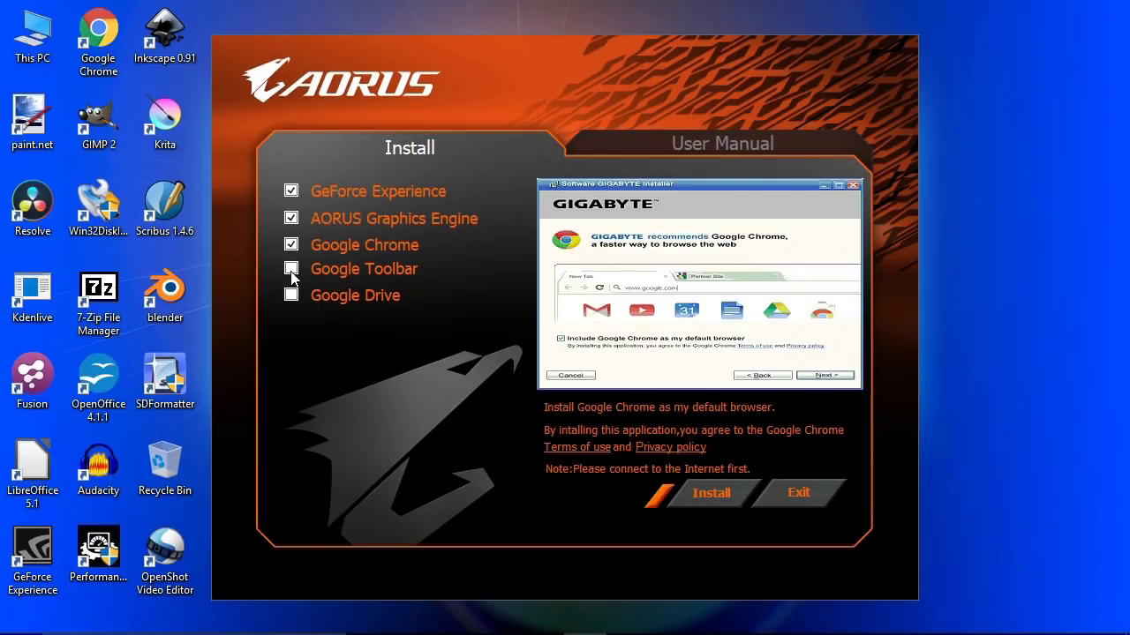
pyautogui.click(292, 247)
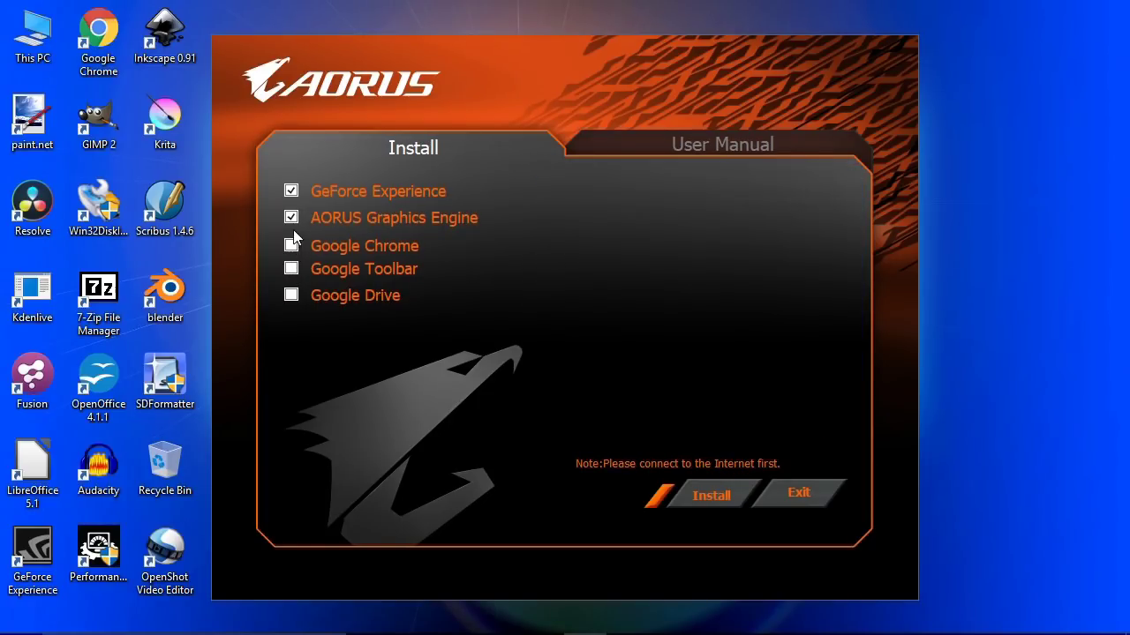
pyautogui.click(292, 222)
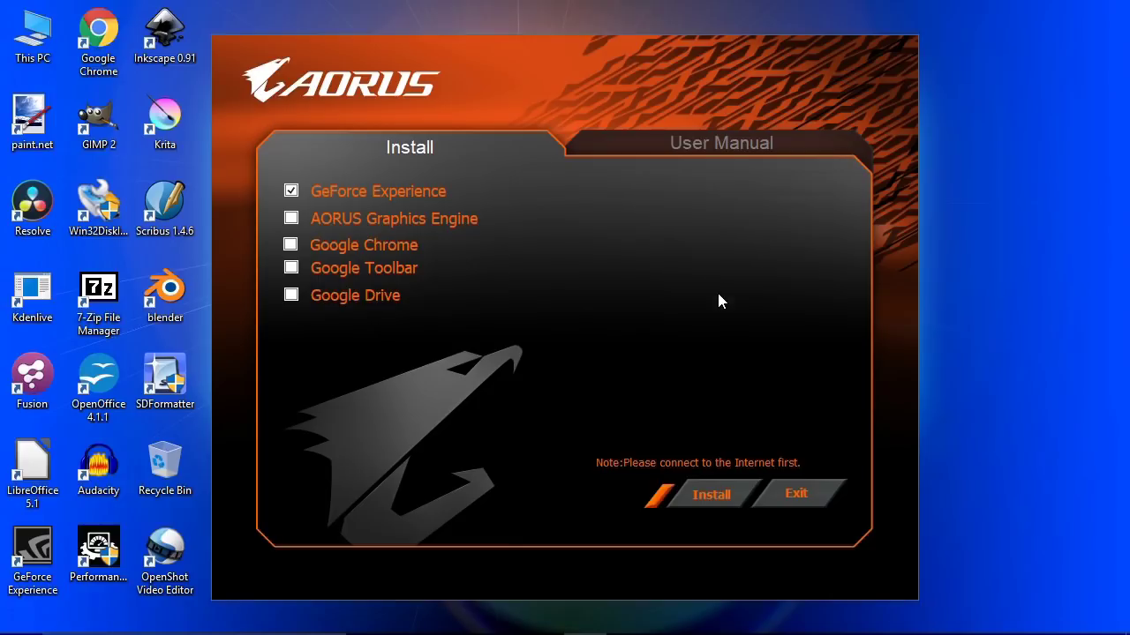
pyautogui.click(801, 496)
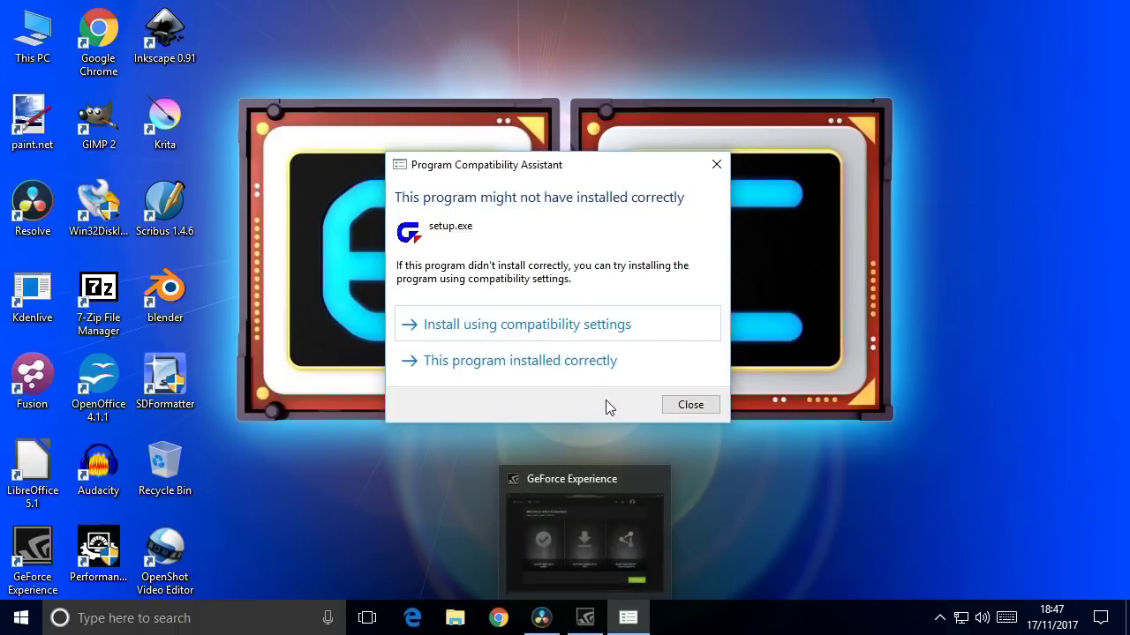
pyautogui.click(692, 404)
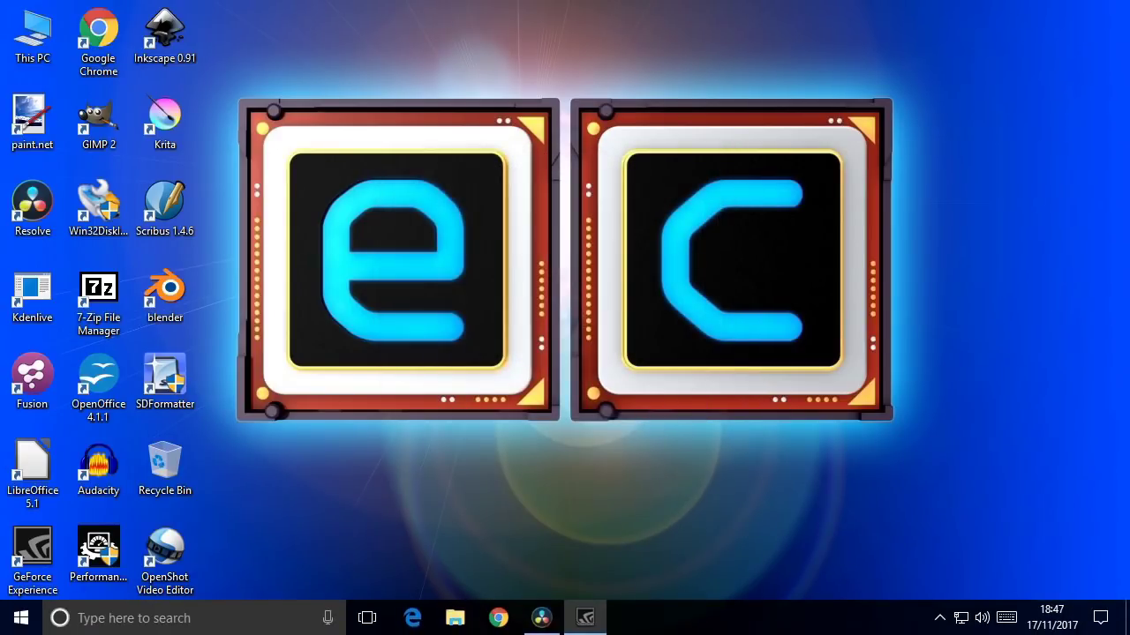
# - Look through GeForce Experience's welcome page, its login options and the NVIDIA account login form, and close the window
pyautogui.click(584, 617)
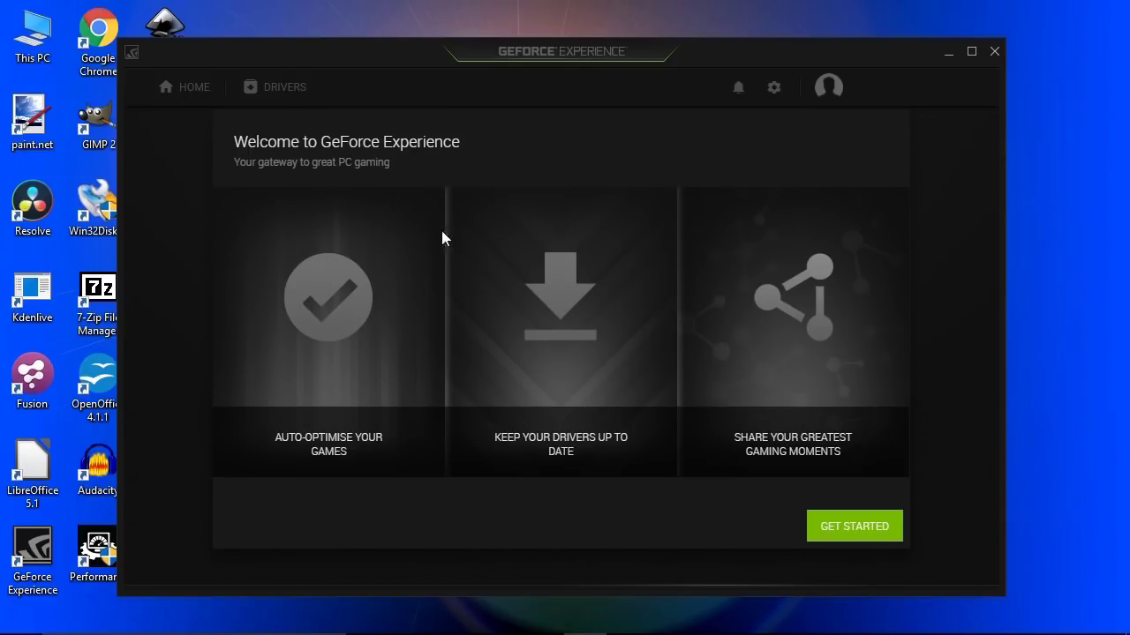
pyautogui.click(845, 530)
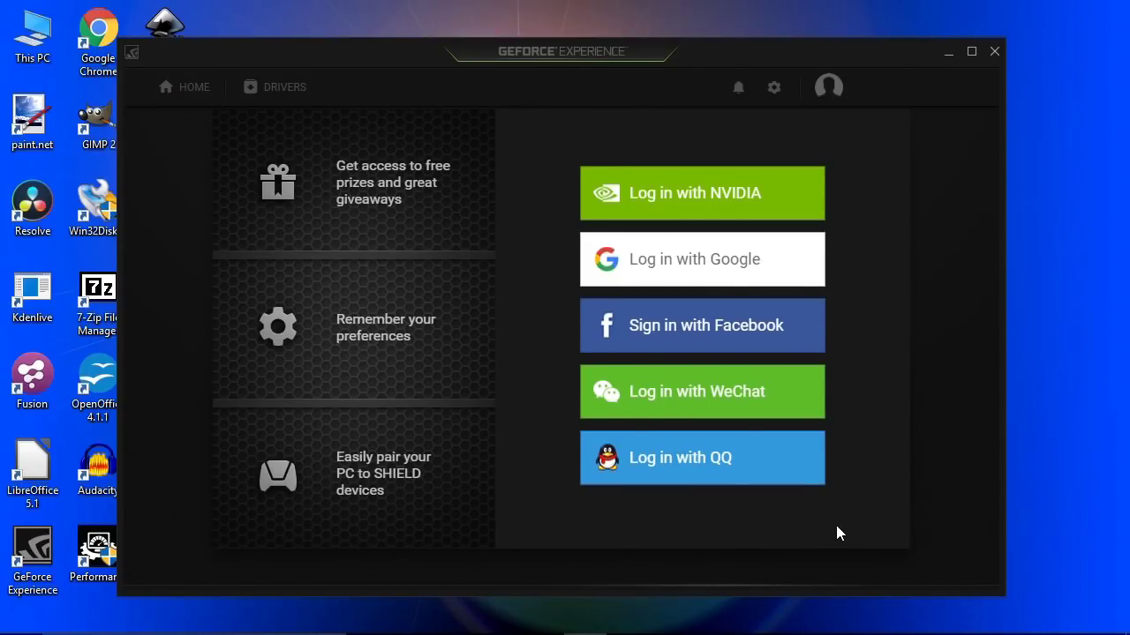
pyautogui.click(697, 194)
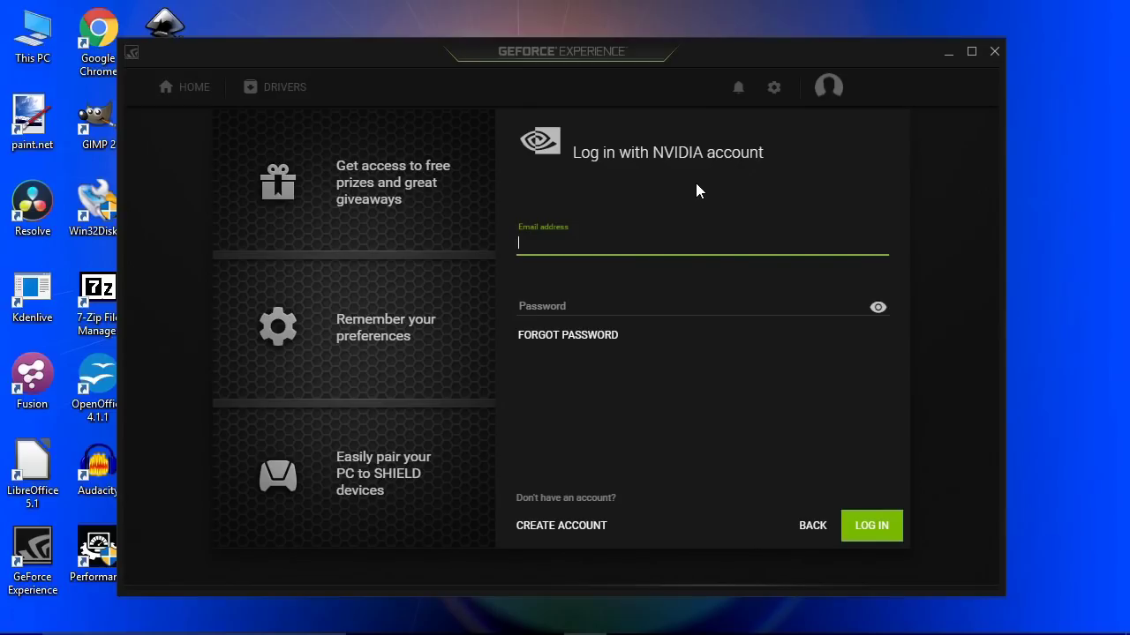
pyautogui.click(812, 530)
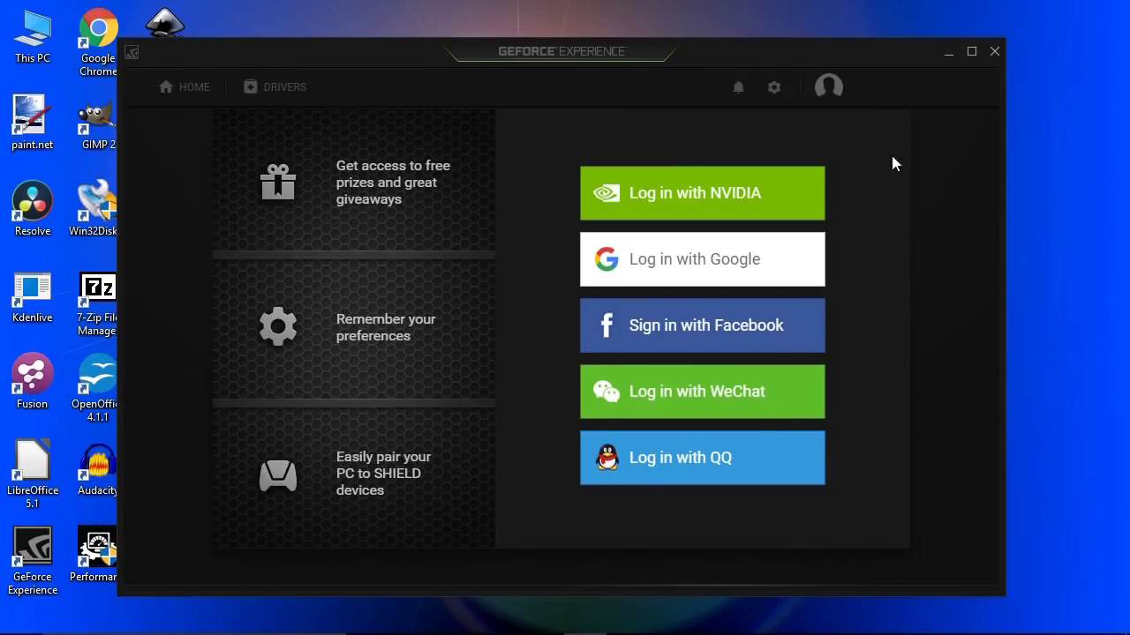
pyautogui.click(995, 52)
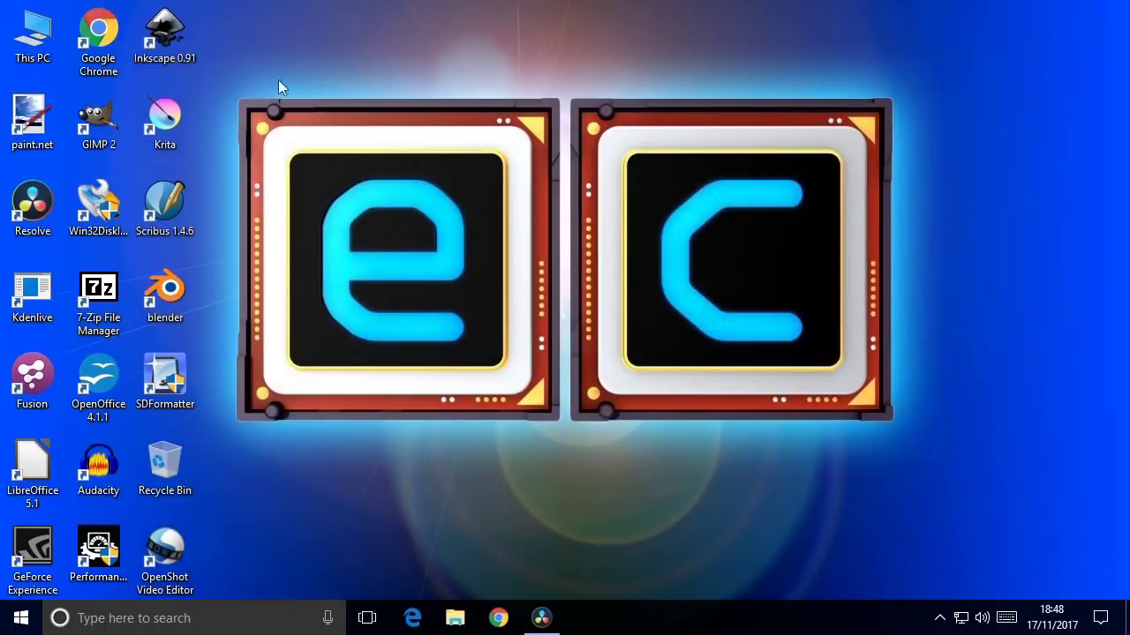
# - Open Device Manager from this PC's system properties and select the NVIDIA GeForce GT 1030 under the display adapters
pyautogui.rightClick(34, 44)
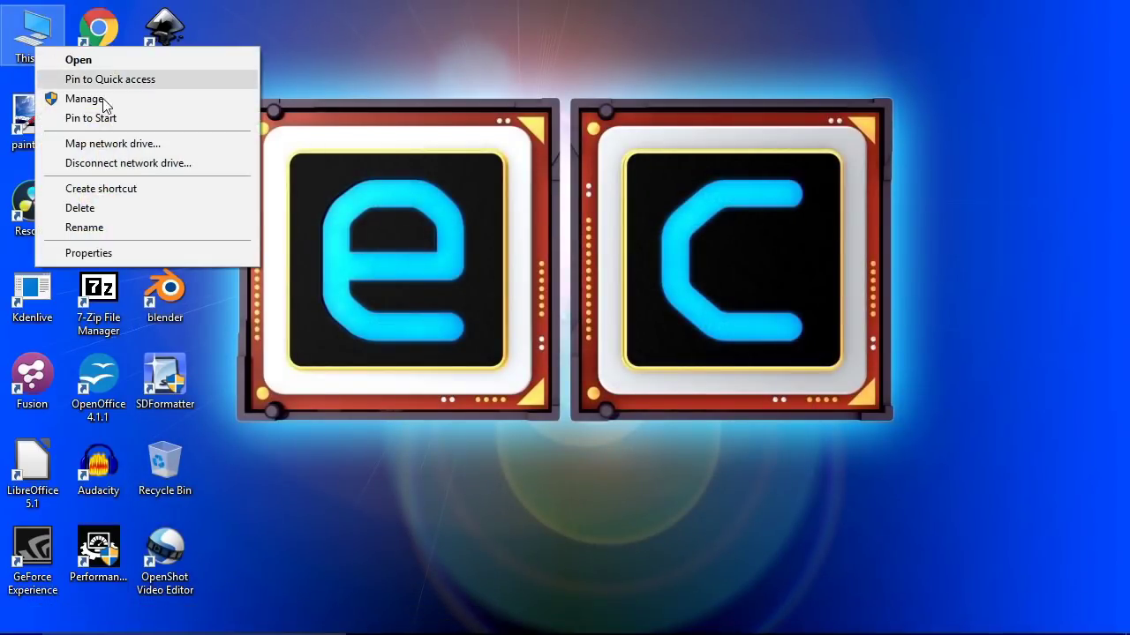
pyautogui.click(157, 256)
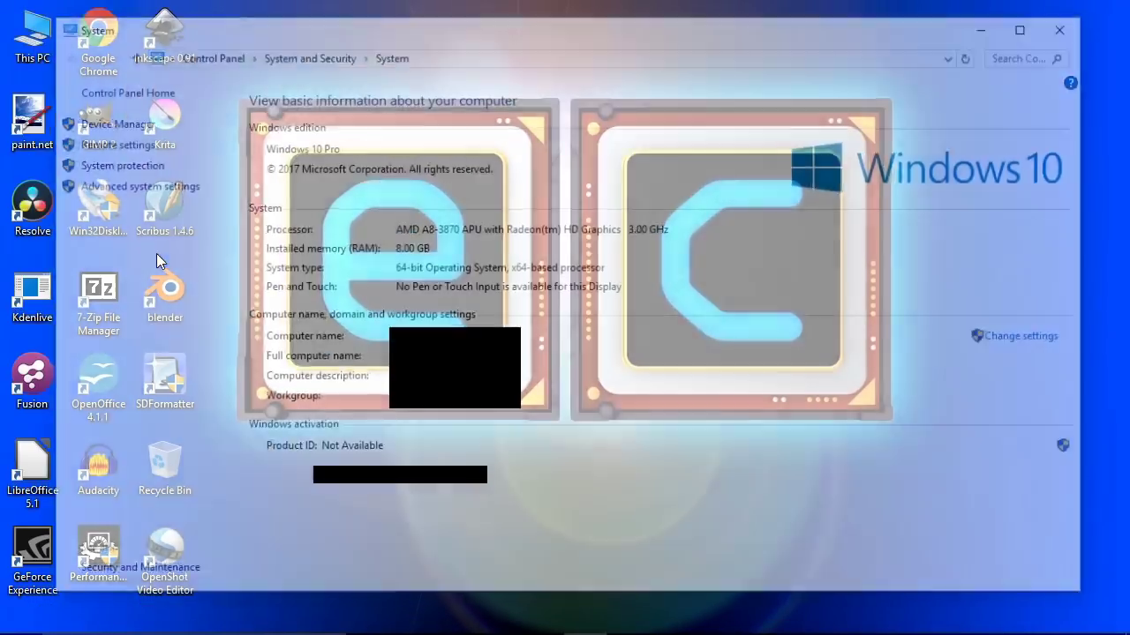
pyautogui.click(118, 123)
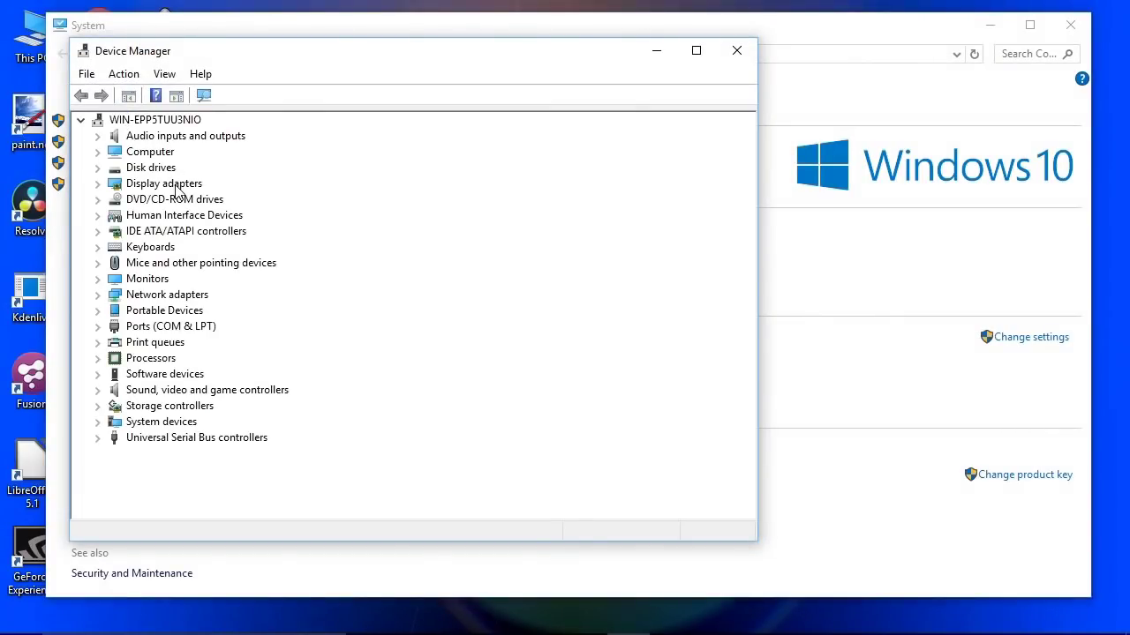
pyautogui.click(98, 185)
pyautogui.click(210, 201)
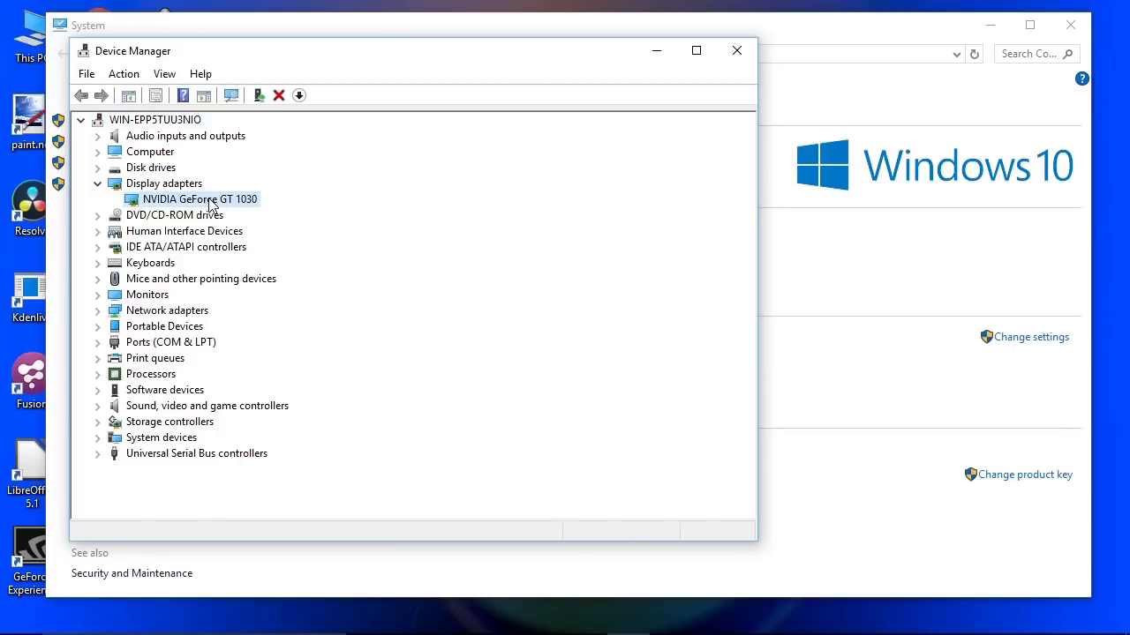
# - Check the driver date and version in the NVIDIA GeForce GT 1030's properties, and close all the system windows
pyautogui.rightClick(212, 203)
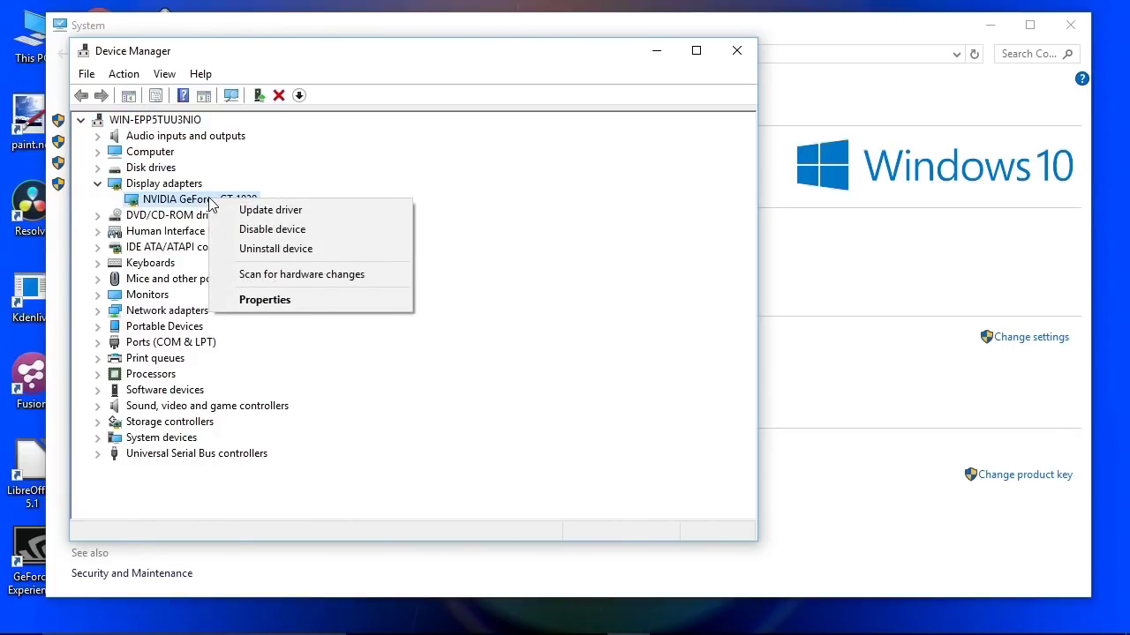
pyautogui.click(266, 301)
pyautogui.click(306, 133)
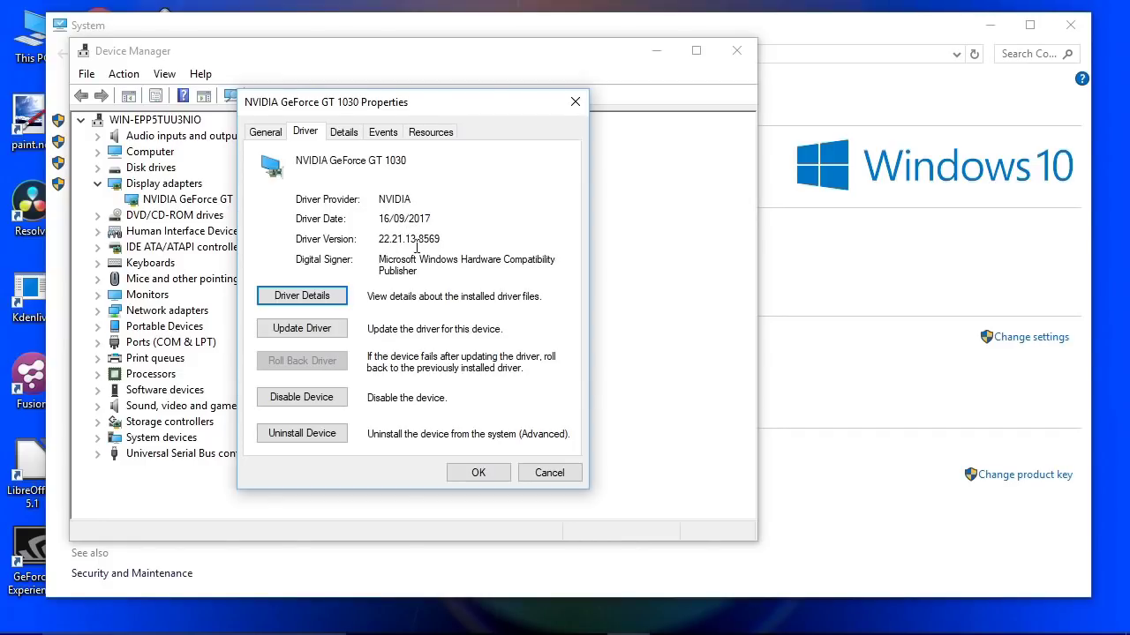
pyautogui.click(549, 474)
pyautogui.click(737, 51)
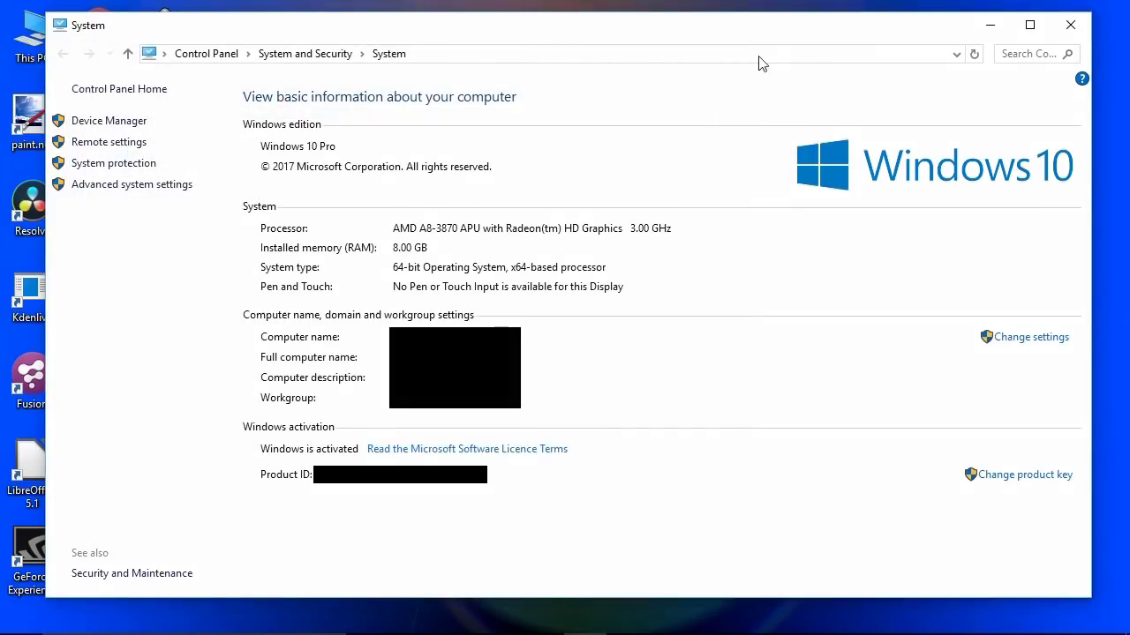
pyautogui.click(1071, 24)
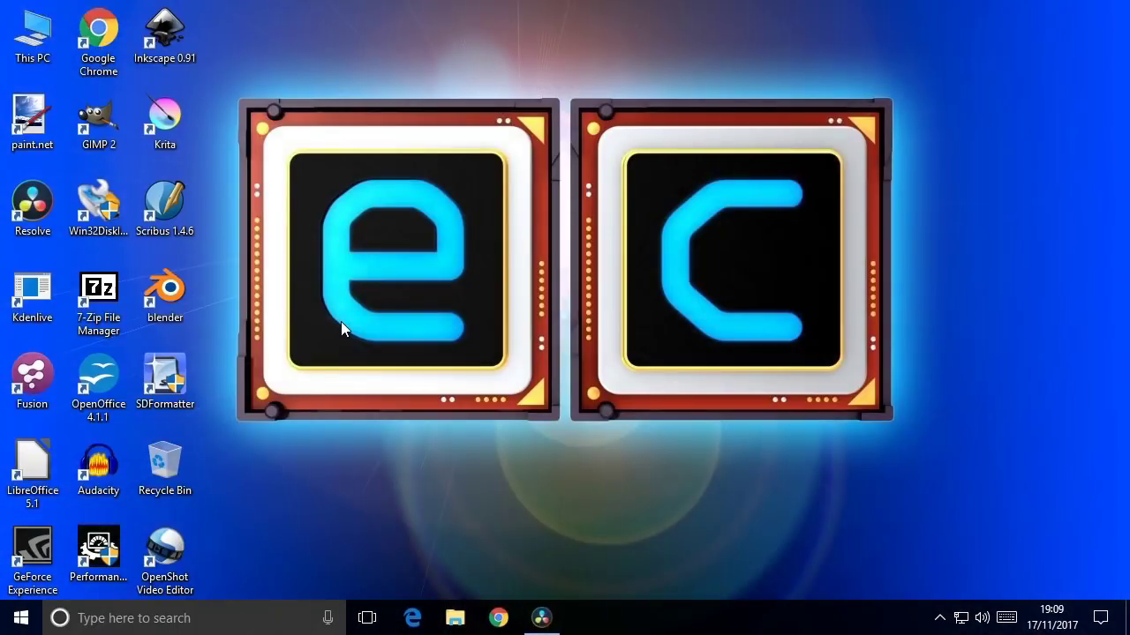
# - Switch to DaVinci Resolve and play the EC_Test timeline from about 01:00:09:07 into the DNA_Gold clip
pyautogui.click(540, 617)
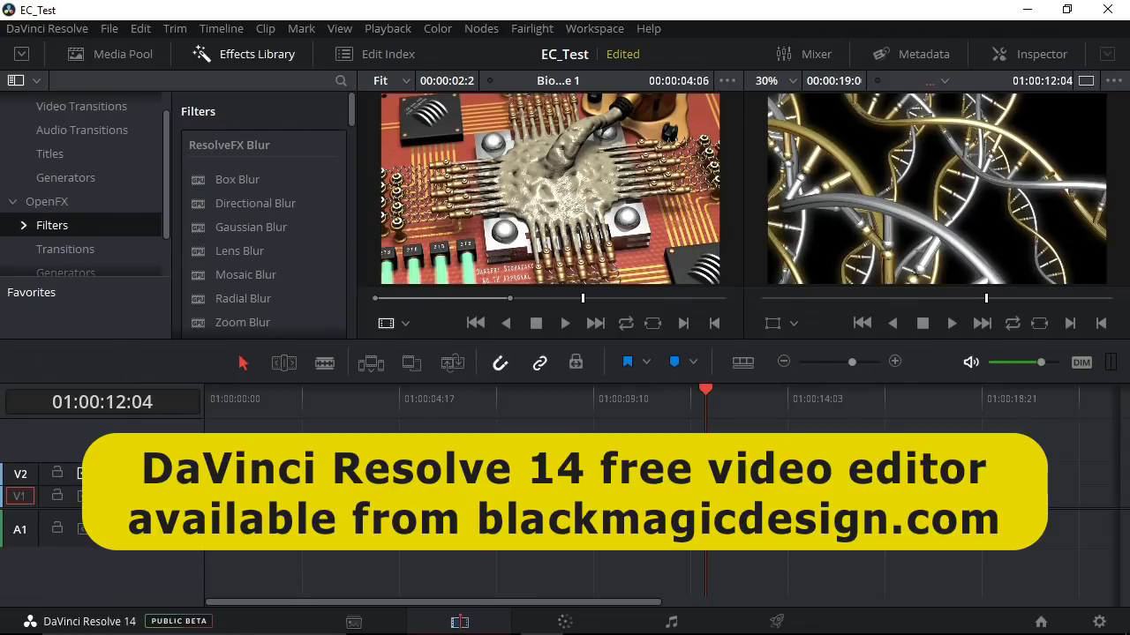
pyautogui.moveTo(704, 391); pyautogui.dragTo(781, 393)
pyautogui.press('space')
pyautogui.moveTo(809, 446); pyautogui.dragTo(591, 520)
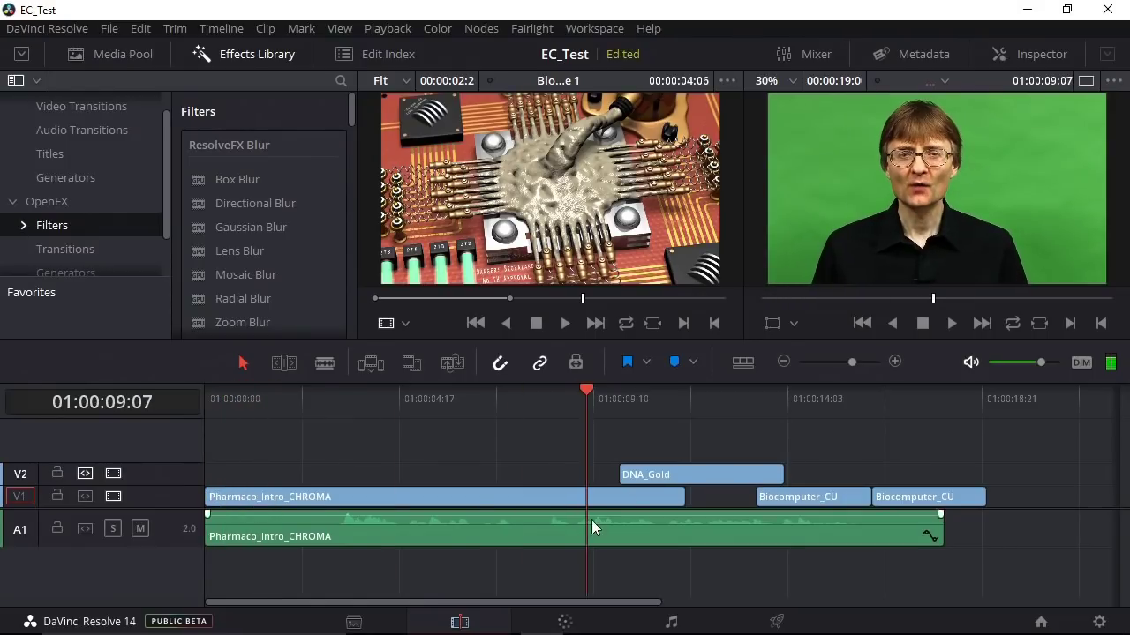
pyautogui.click(948, 325)
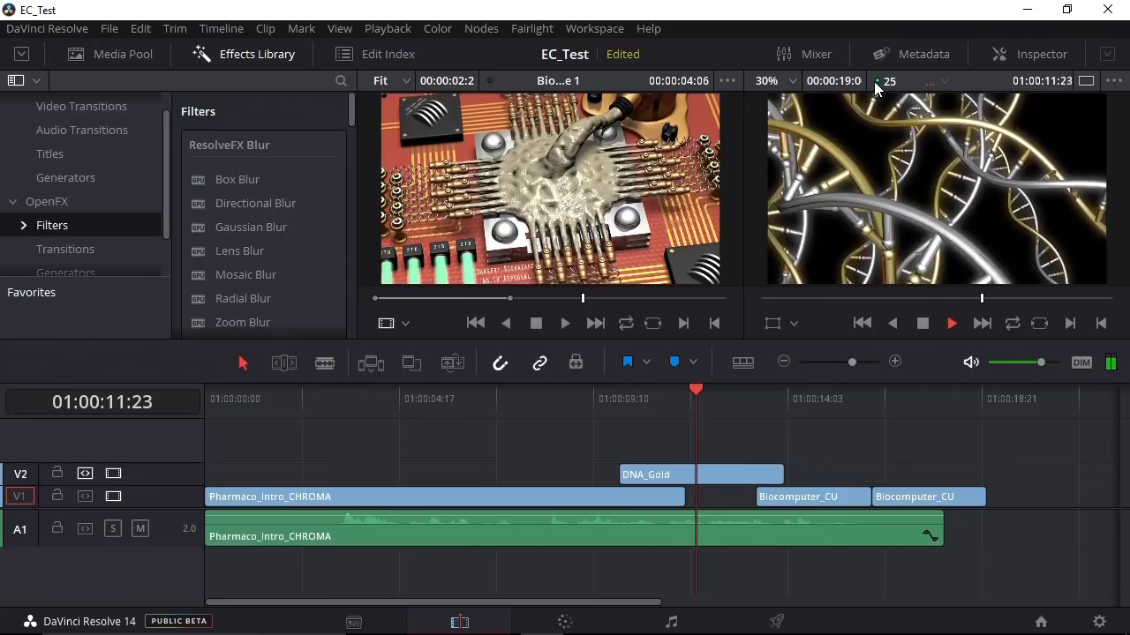
pyautogui.click(922, 323)
# - Preview the Pharmaco_Intro_CHROMA clip from about 01:00:01:05, including in full screen, and return the playhead to about 01:00:02:23
pyautogui.moveTo(788, 390); pyautogui.dragTo(412, 393)
pyautogui.moveTo(372, 433); pyautogui.dragTo(253, 459)
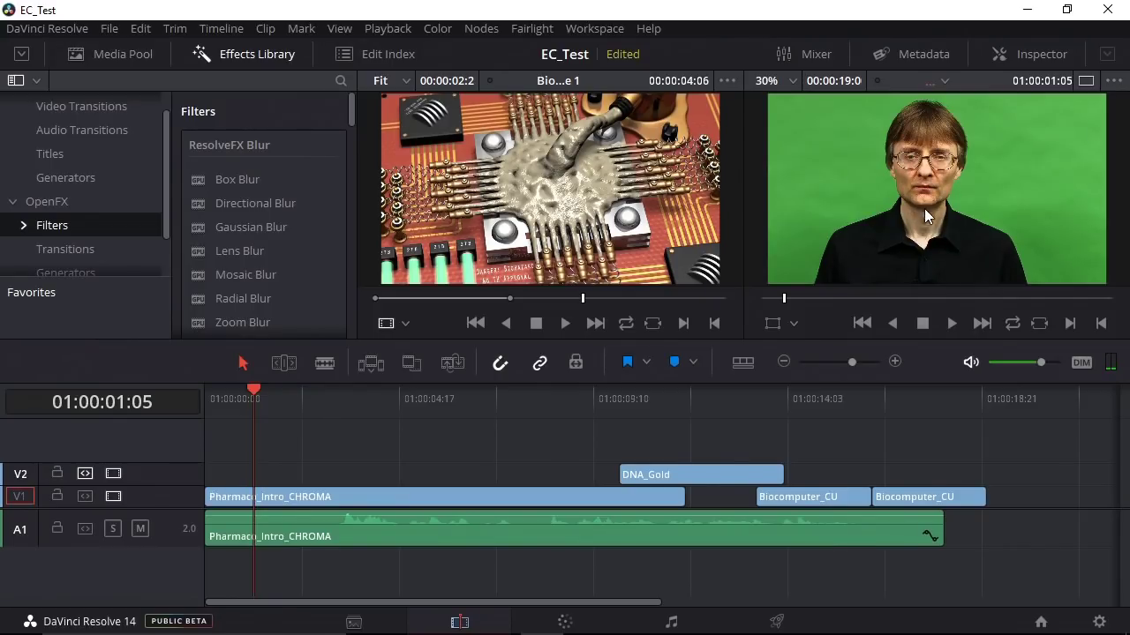
pyautogui.click(946, 324)
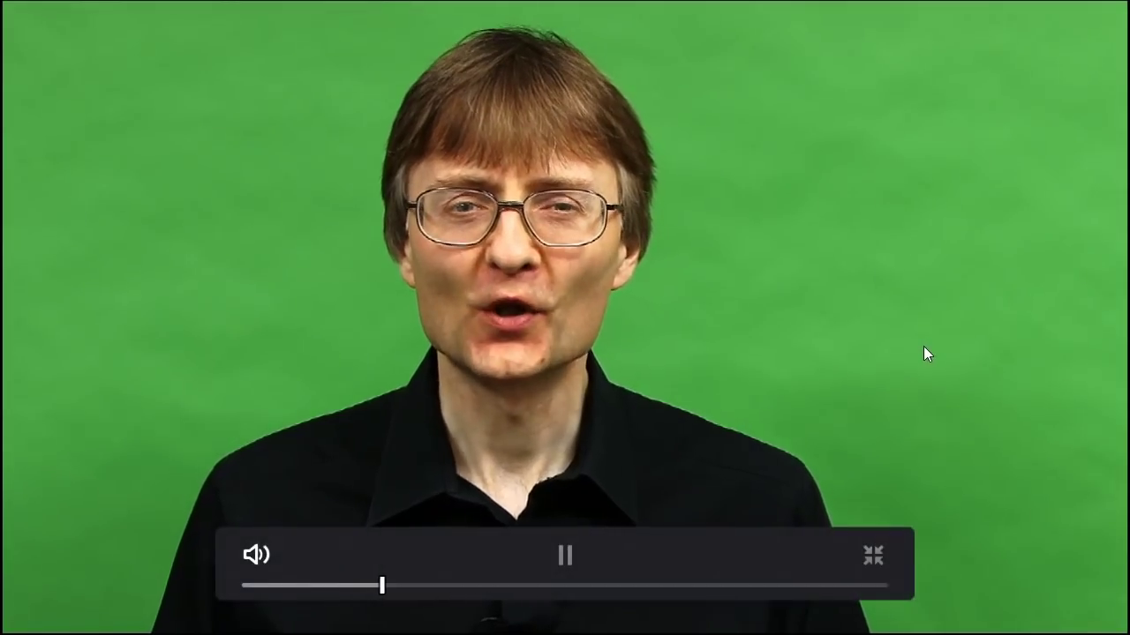
pyautogui.press('Escape')
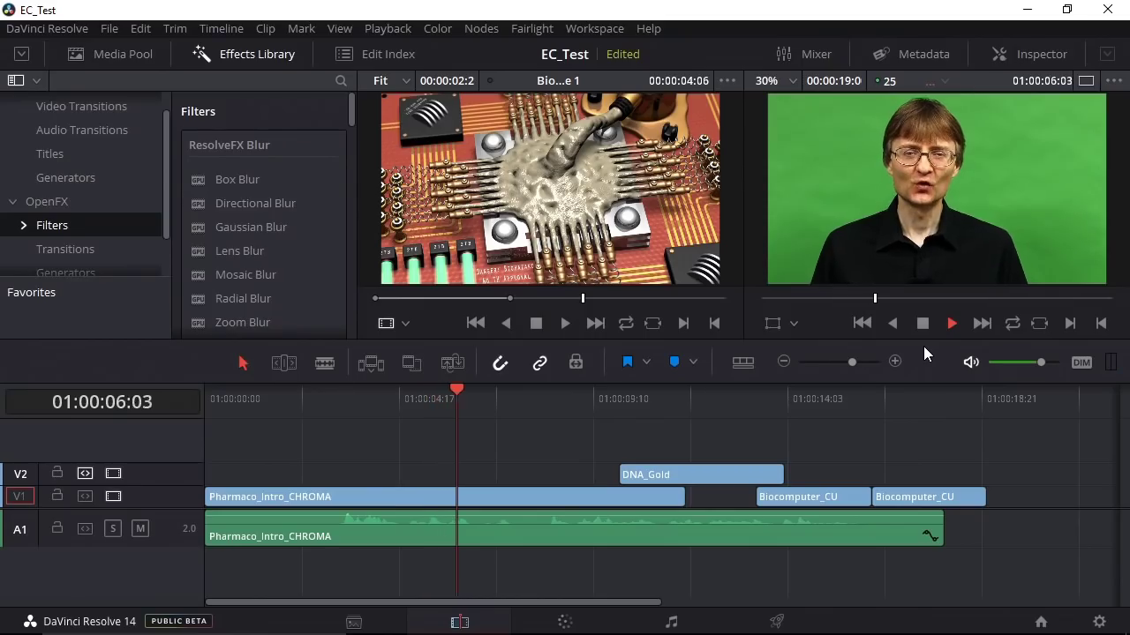
pyautogui.click(923, 323)
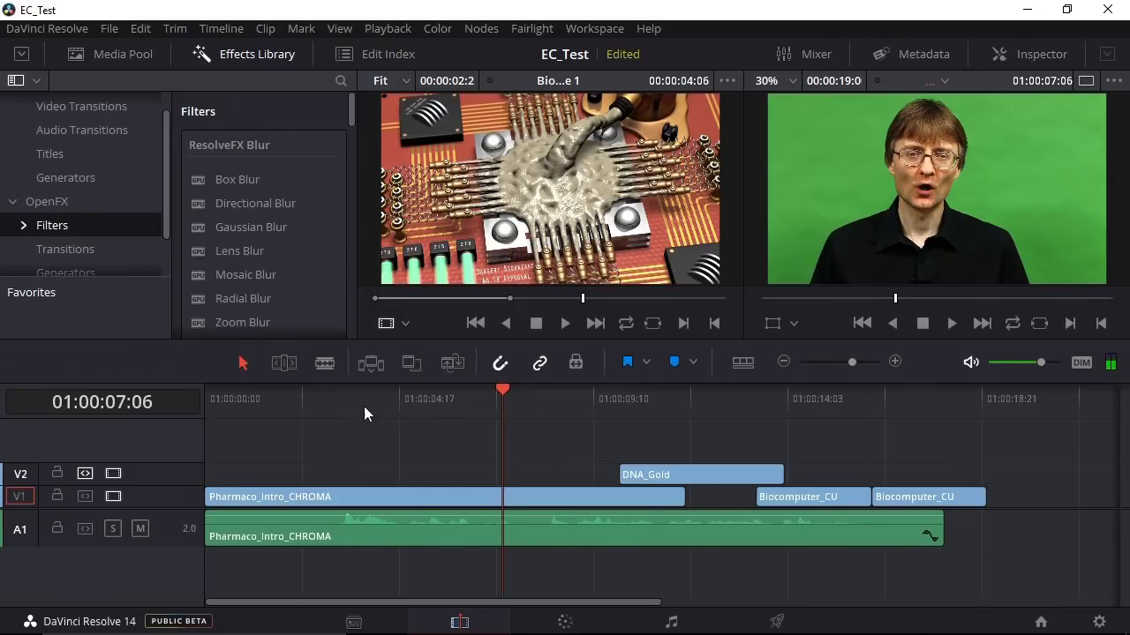
pyautogui.click(328, 405)
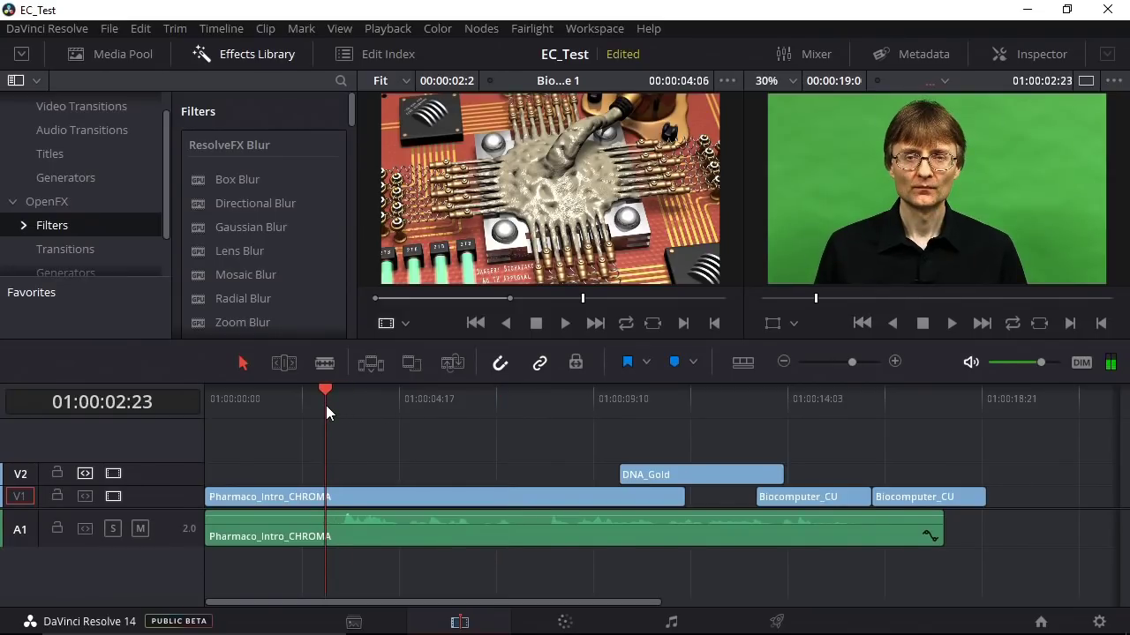